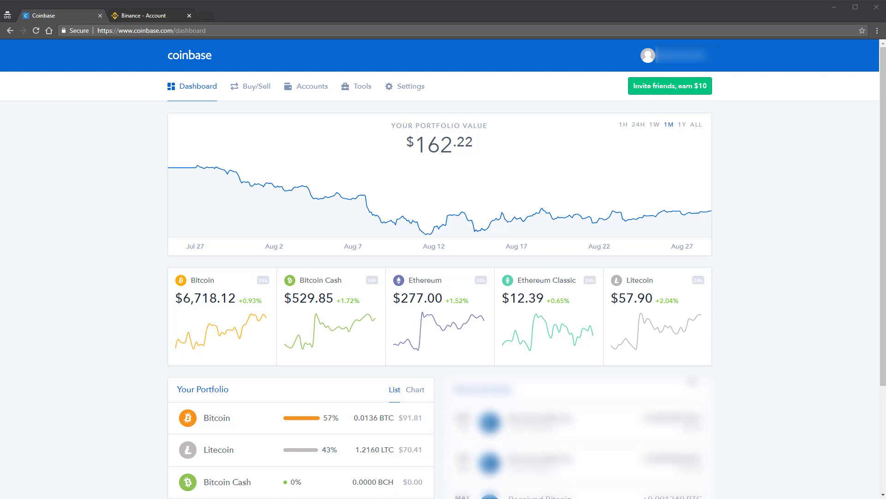
Check the Coinbase portfolio balance of $162.11, ending on the Binance Account tab
left_click(137, 18)
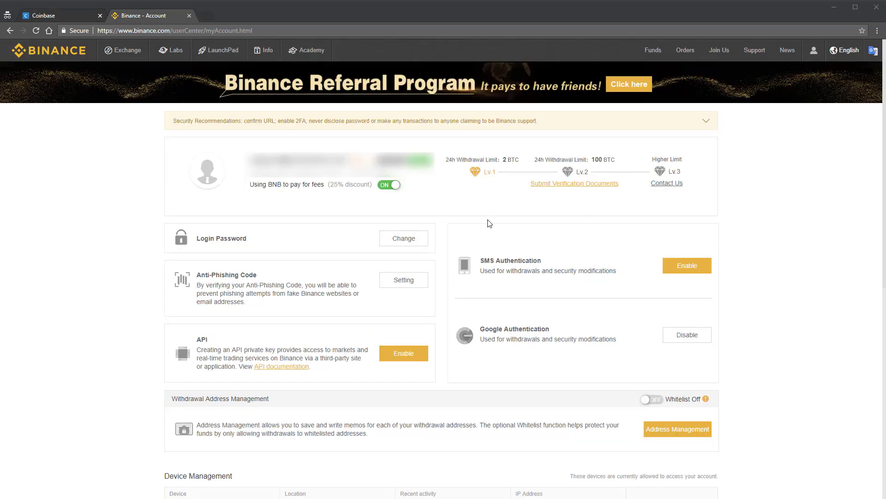
left_click(73, 13)
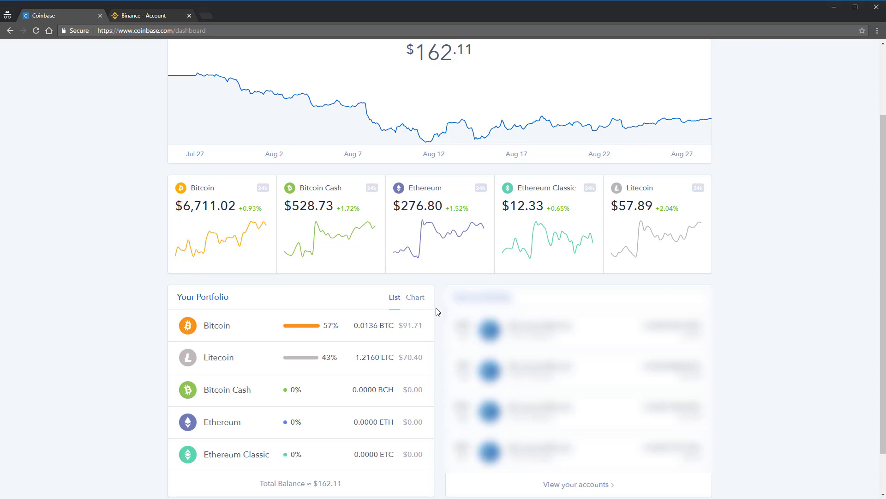
mouse_move(292, 77)
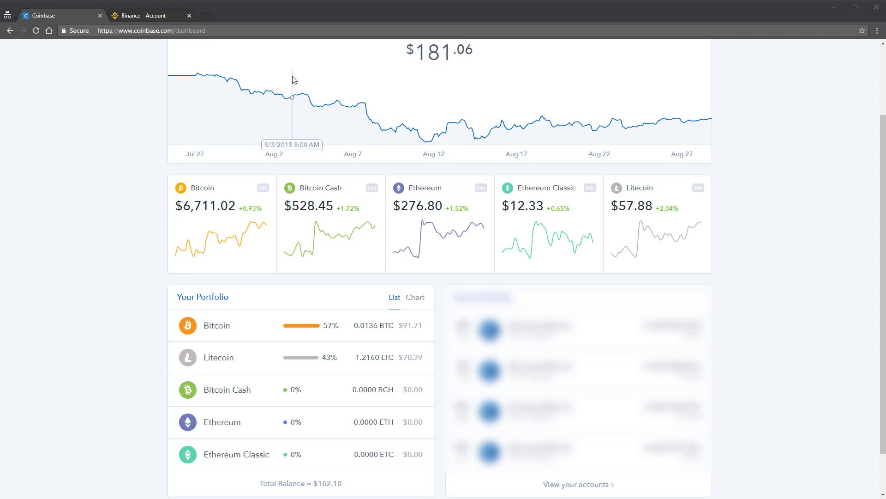
left_click(137, 16)
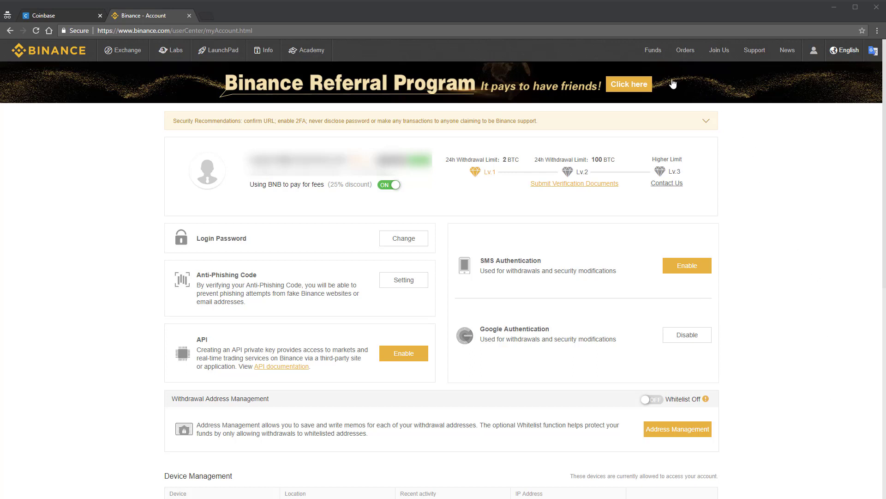
On Binance's Deposits page, search the coin list for 'bitcoin'
mouse_move(660, 55)
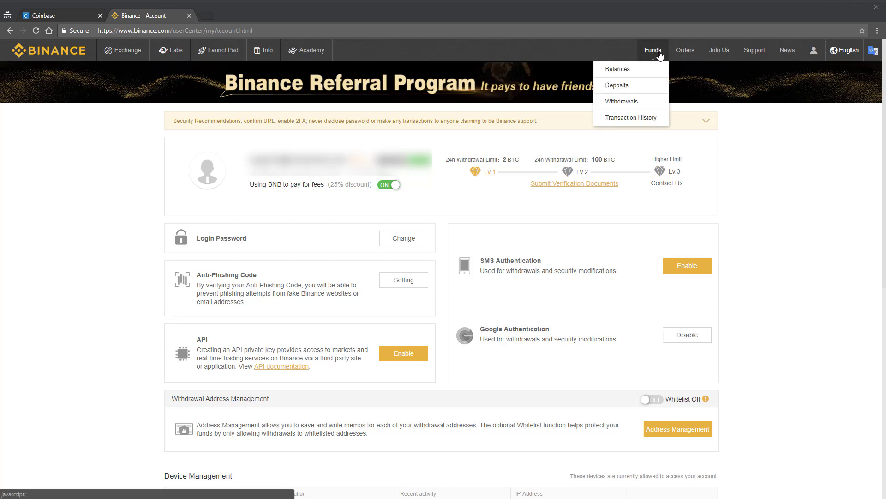
left_click(642, 89)
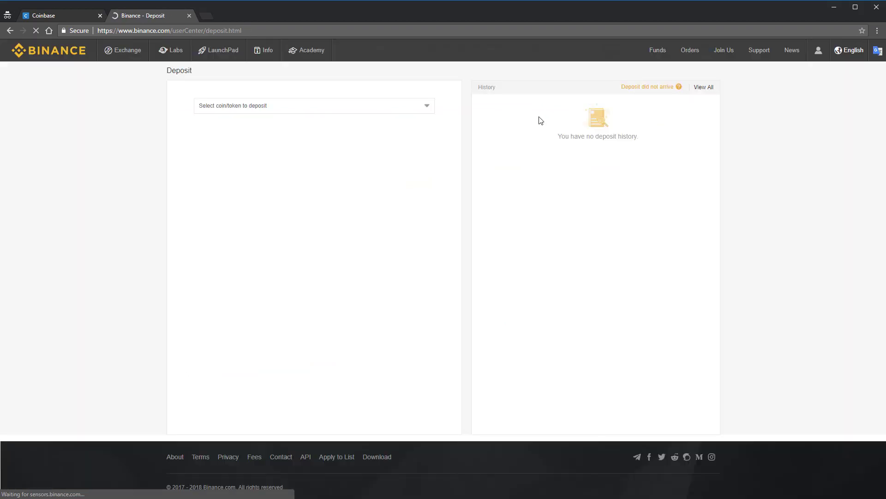
left_click(301, 107)
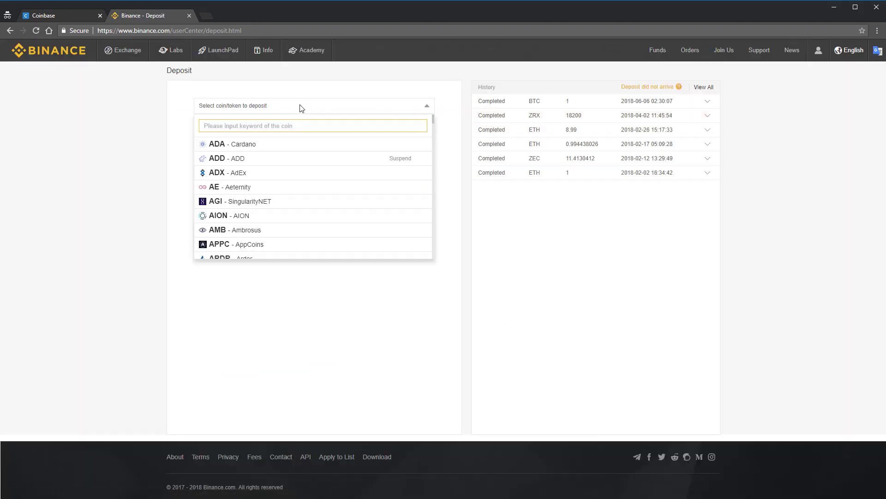
type("bitc")
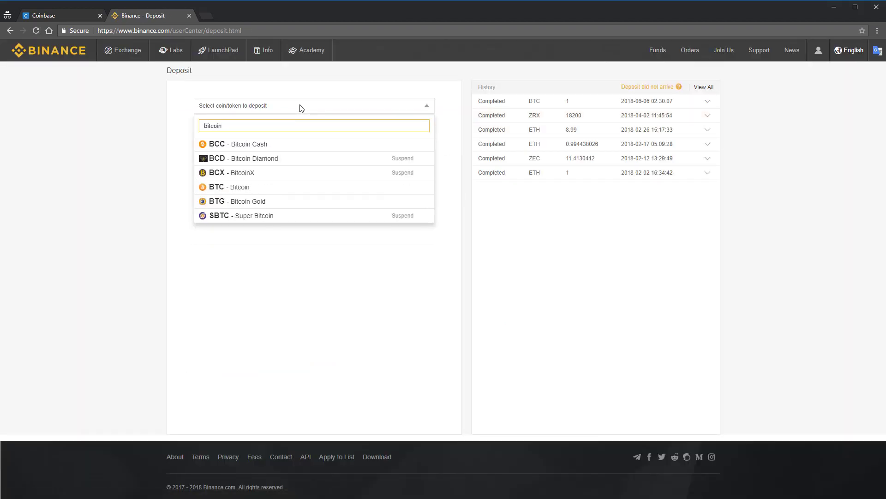
type("oi")
key("BackSpace")
key("BackSpace")
key("BackSpace")
key("BackSpace")
key("BackSpace")
key("BackSpace")
type("eth")
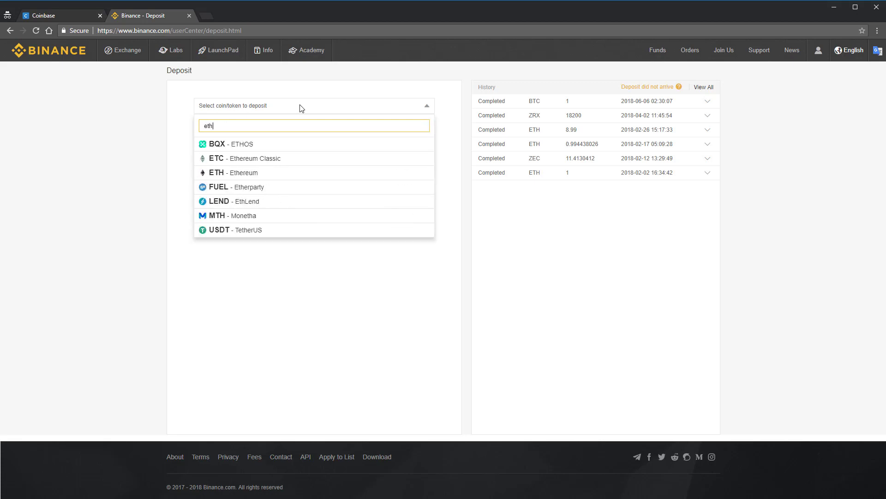
type("ereum")
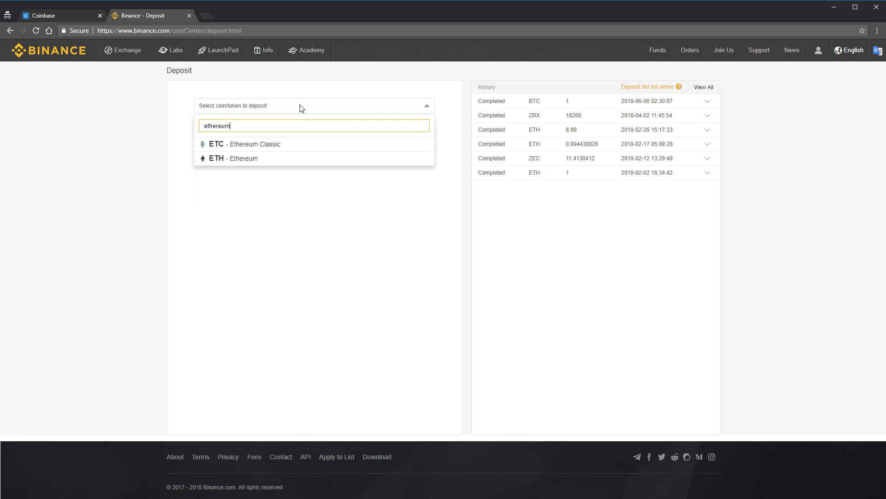
key("ctrl+a")
type("bitcoin")
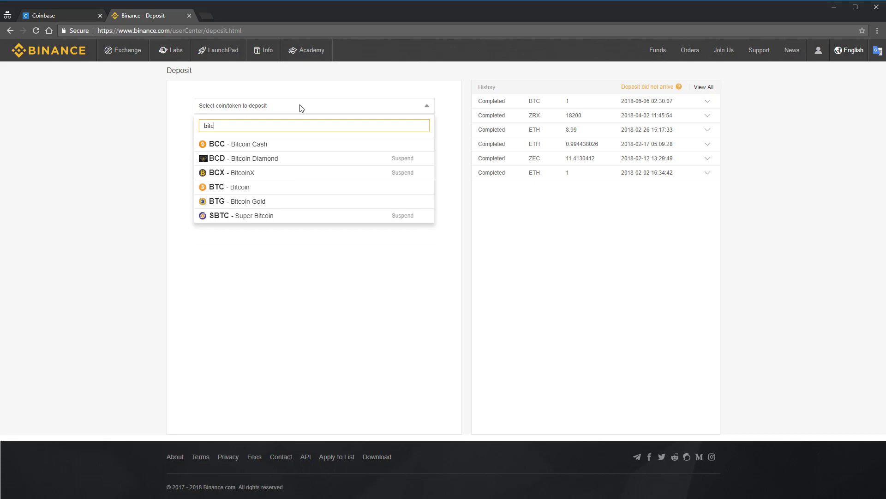
Choose Bitcoin (BTC) and copy its deposit address to the clipboard
left_click(283, 188)
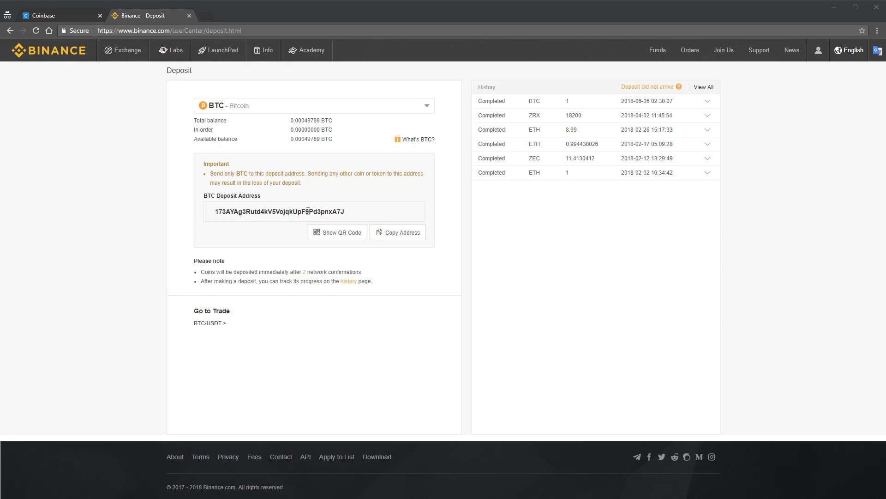
double_click(327, 211)
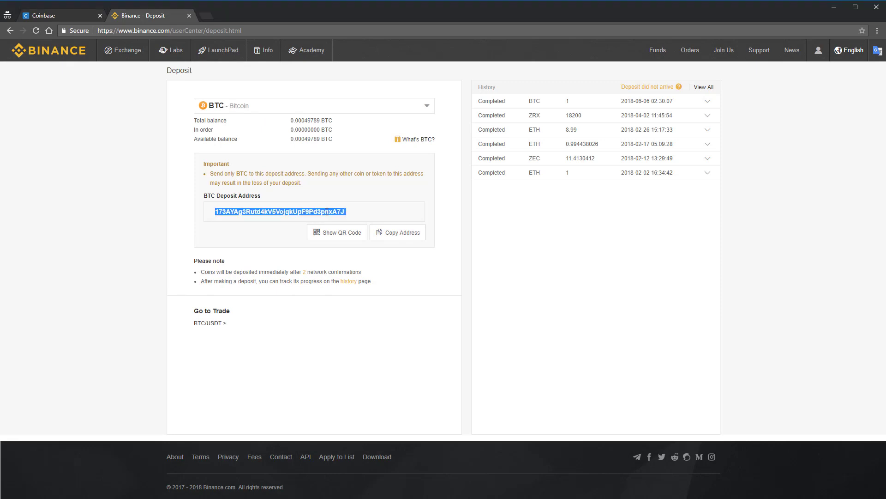
left_click(405, 234)
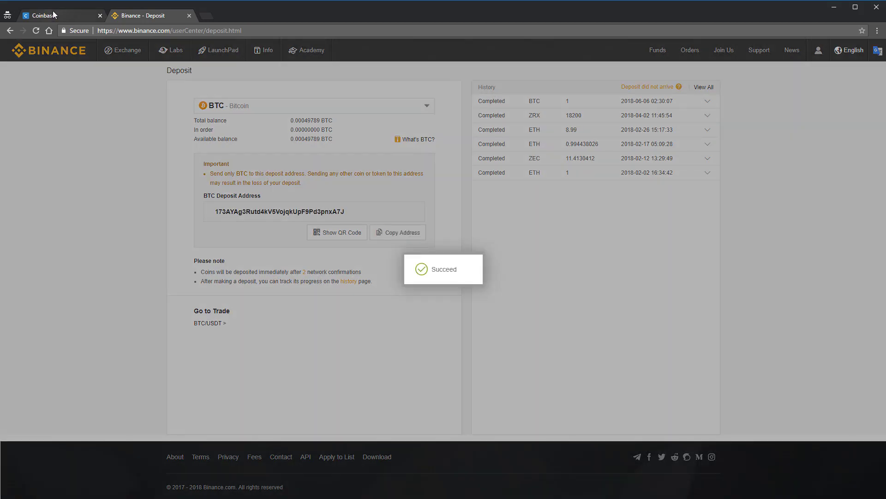
In Coinbase Accounts, open the My Wallet bitcoin account holding 0.0136 BTC
left_click(53, 14)
scroll(180, 75, "up", 2)
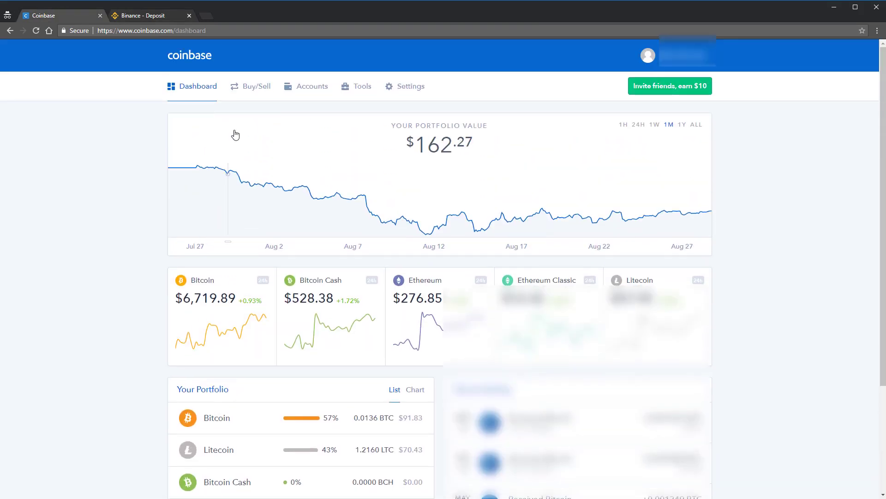
left_click(314, 92)
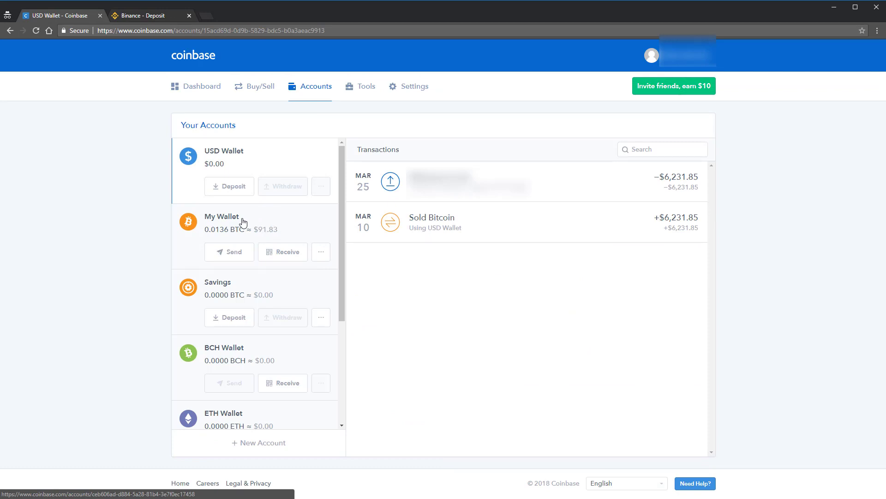
scroll(249, 231, "down", 3)
scroll(257, 336, "up", 3)
left_click(148, 16)
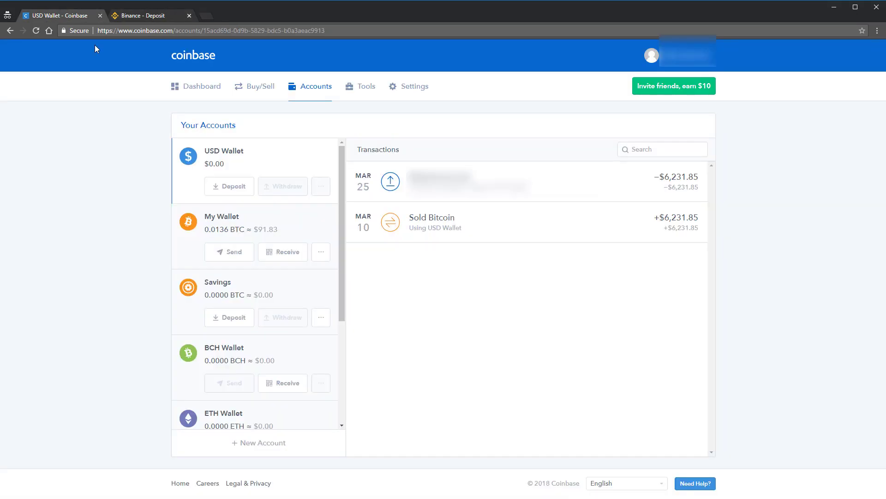
key("ctrl+shift+Tab")
left_click(261, 227)
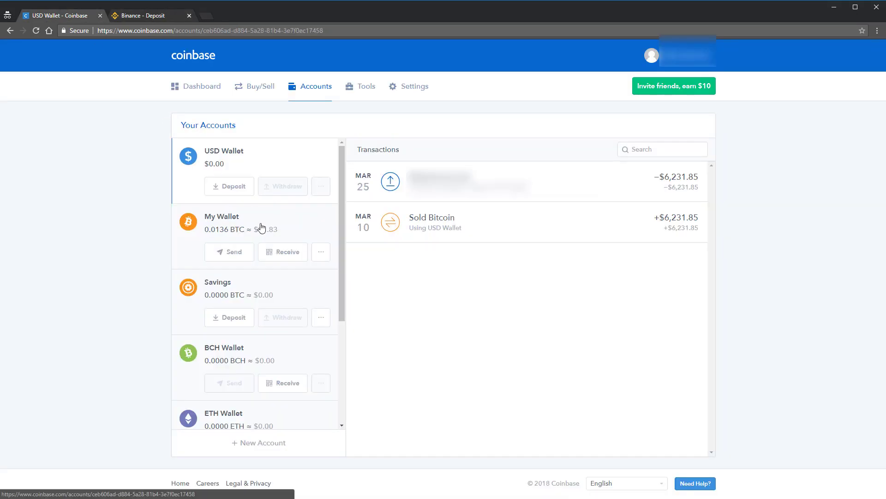
Paste the Binance deposit address as recipient and send the maximum 0.01365828 BTC
left_click(239, 253)
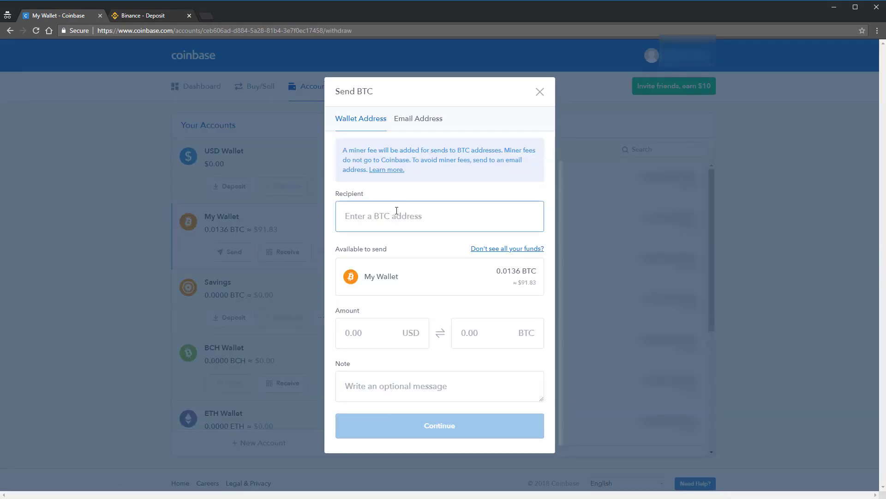
type("173AYAg3Rud4kV5VojqkUpF9Pd3pnxA7J")
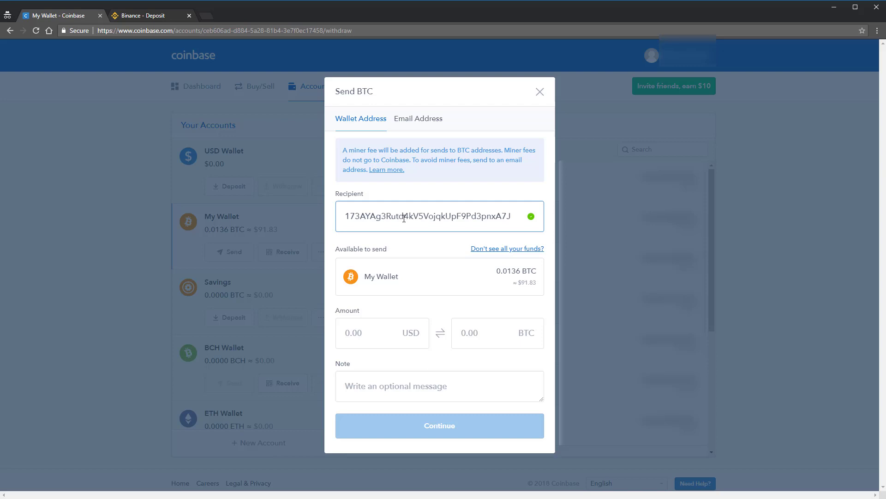
left_click(144, 16)
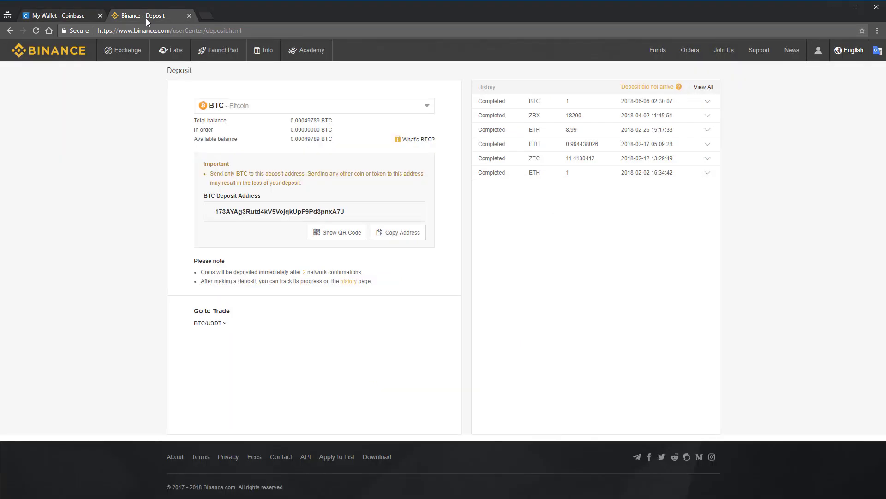
left_click_drag(322, 211, 364, 215)
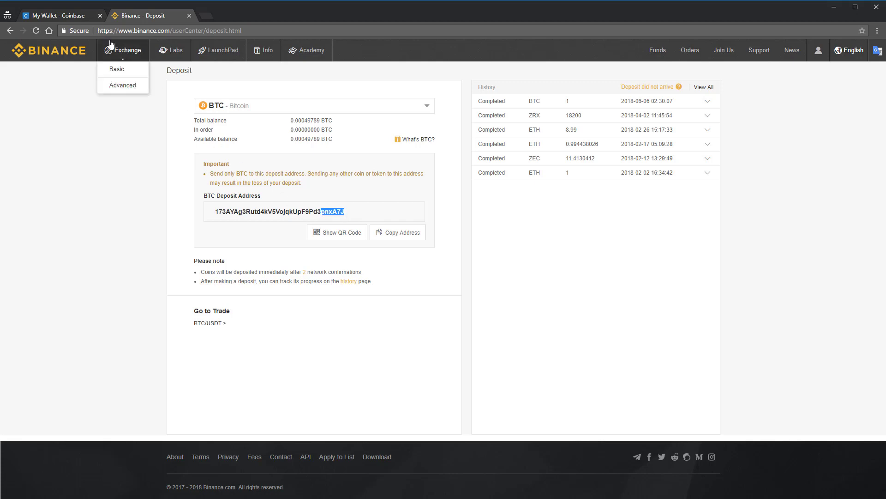
left_click(61, 18)
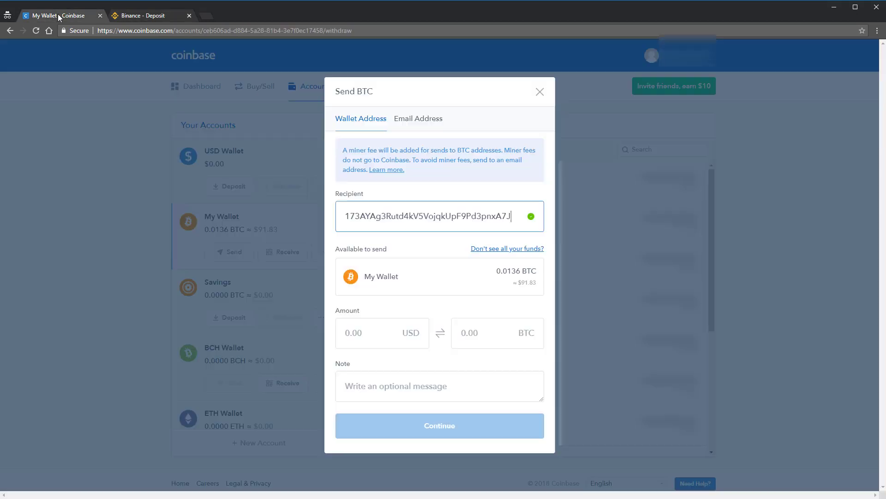
left_click(389, 334)
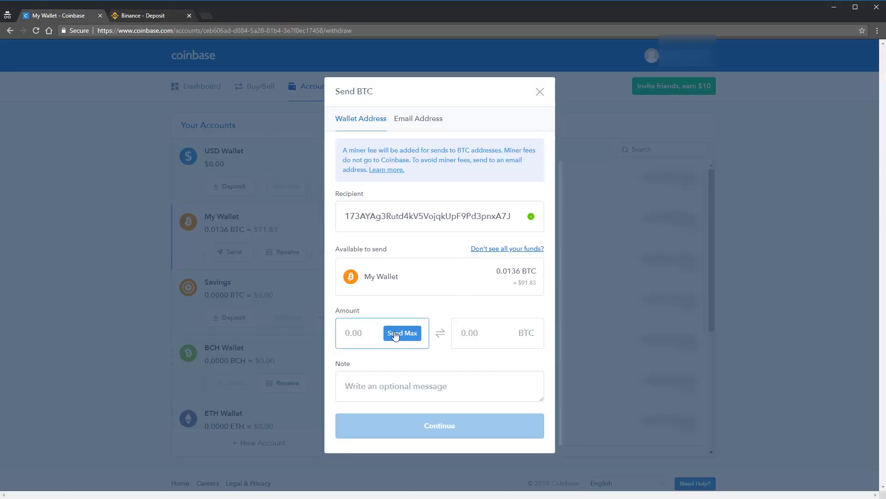
left_click(395, 334)
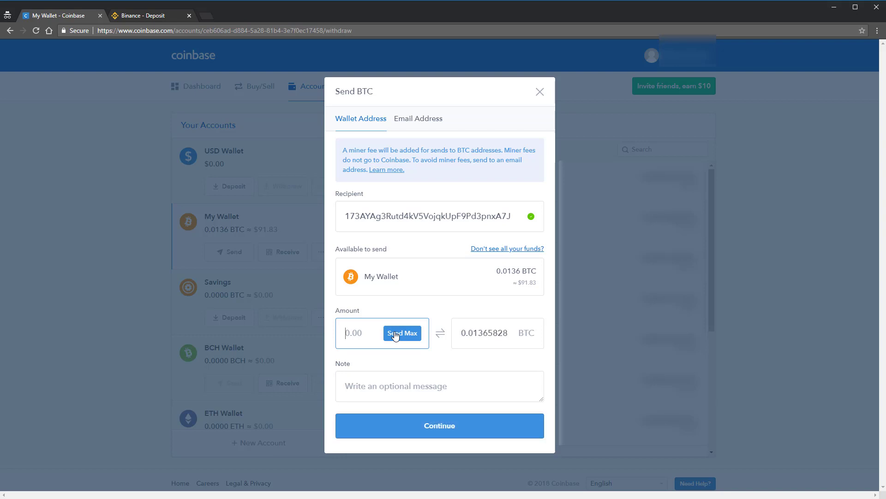
Confirm the 0.01365828 BTC ($91.69) send, dismiss Send Complete, and return to Binance Deposit
left_click(465, 425)
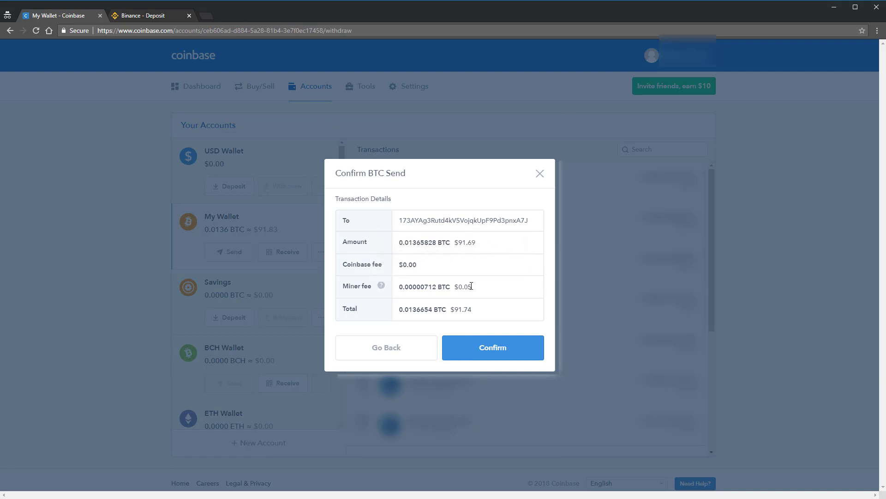
left_click_drag(474, 288, 450, 284)
left_click(501, 349)
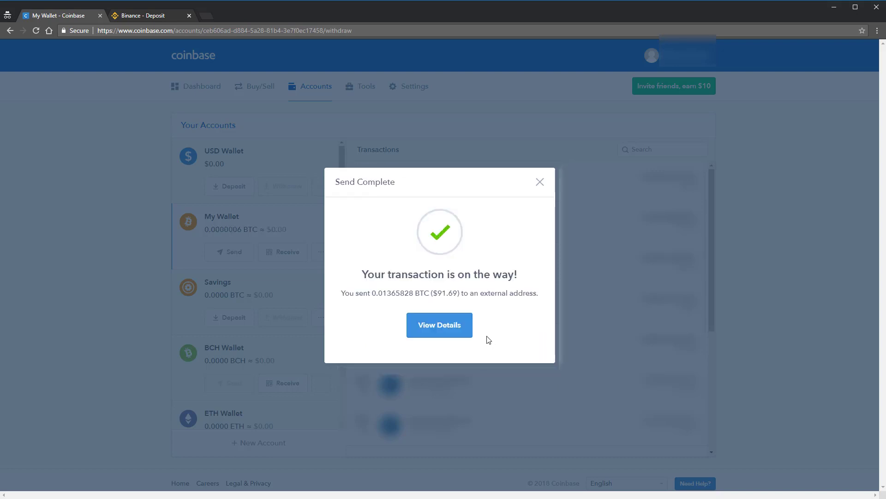
left_click_drag(392, 273, 431, 274)
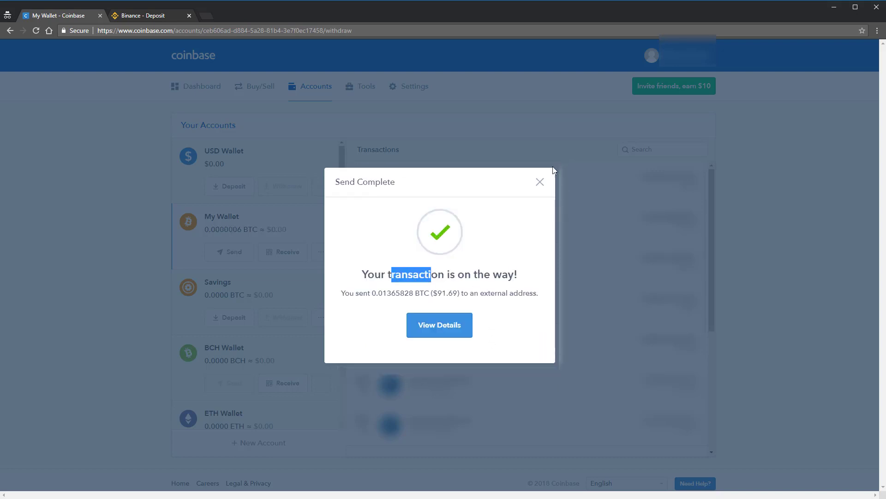
left_click(540, 183)
left_click(142, 17)
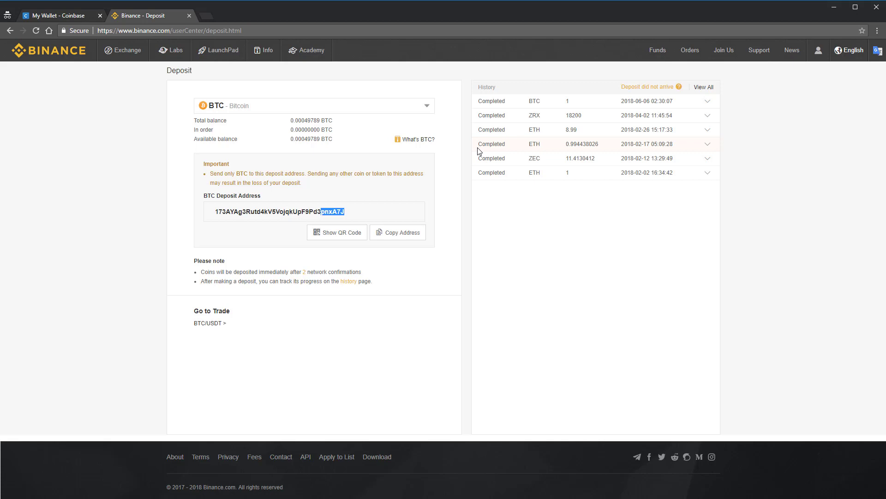
Watch Binance's deposit history until the 0.01365828 BTC deposit appears as confirming
left_click(541, 215)
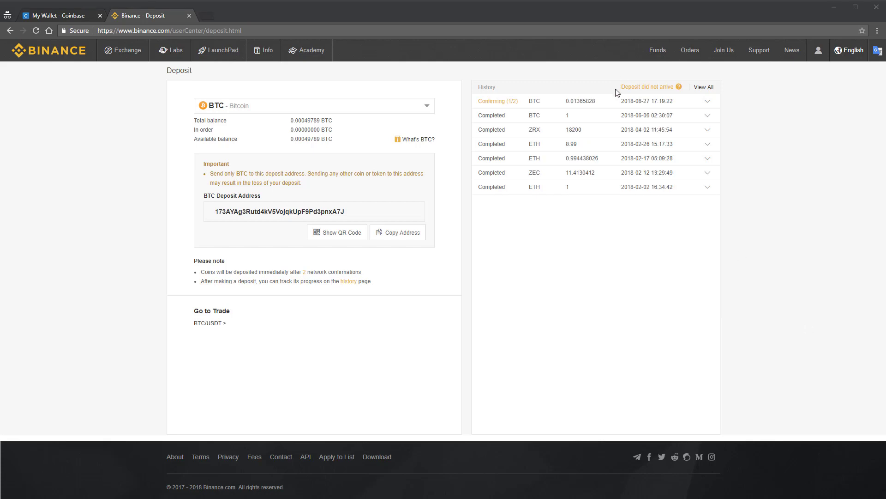
left_click_drag(479, 98, 562, 103)
left_click(563, 104)
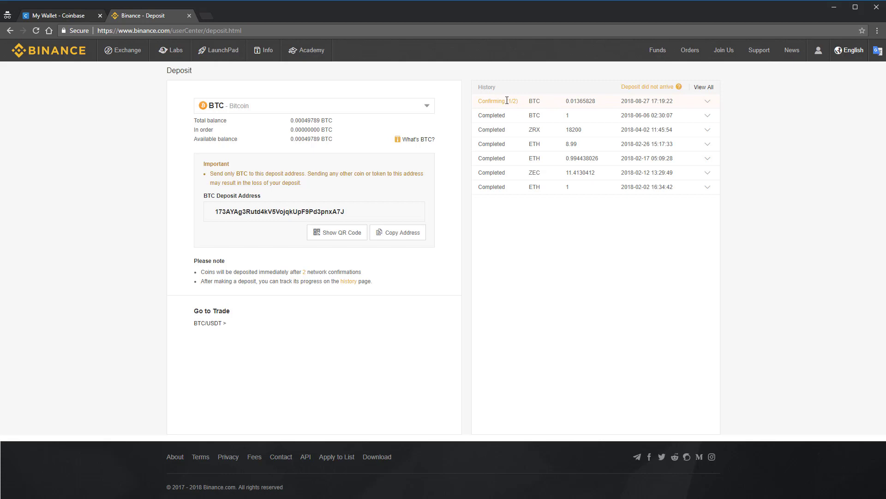
left_click_drag(234, 271, 279, 273)
left_click(278, 272)
left_click(334, 271)
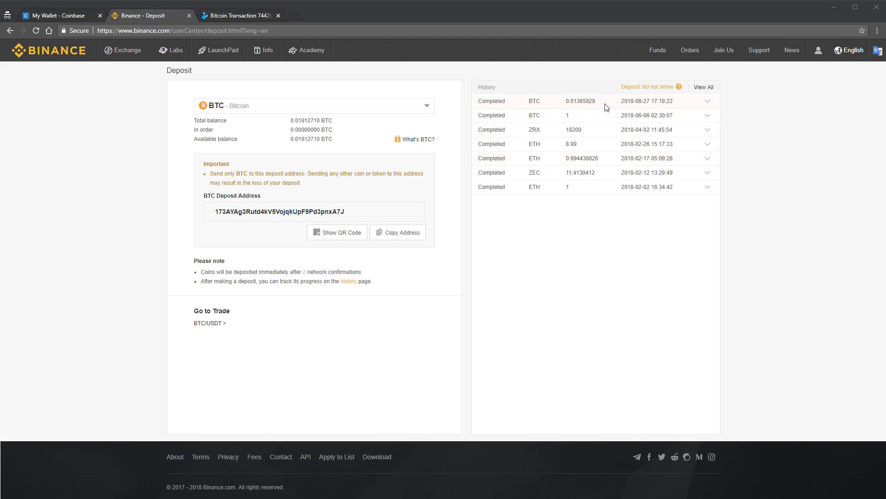
Verify the completed 0.01365828 BTC deposit, then go to Exchange > Advanced
double_click(570, 100)
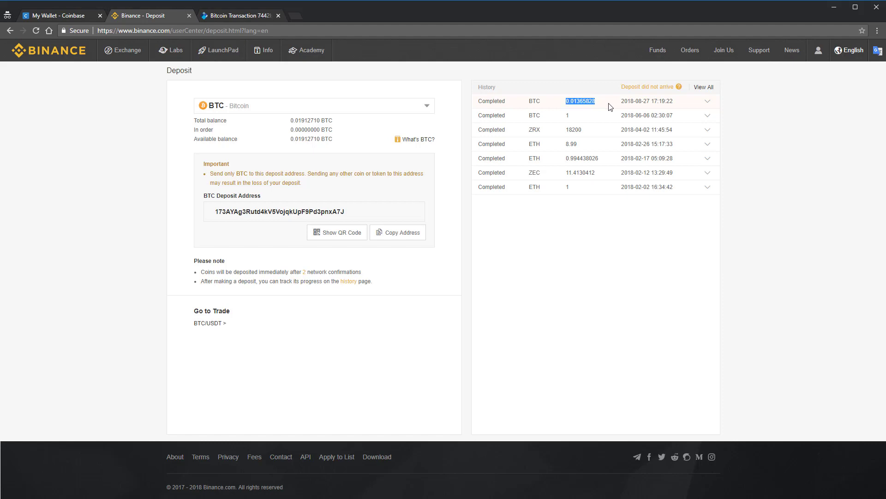
left_click(480, 101)
mouse_move(129, 58)
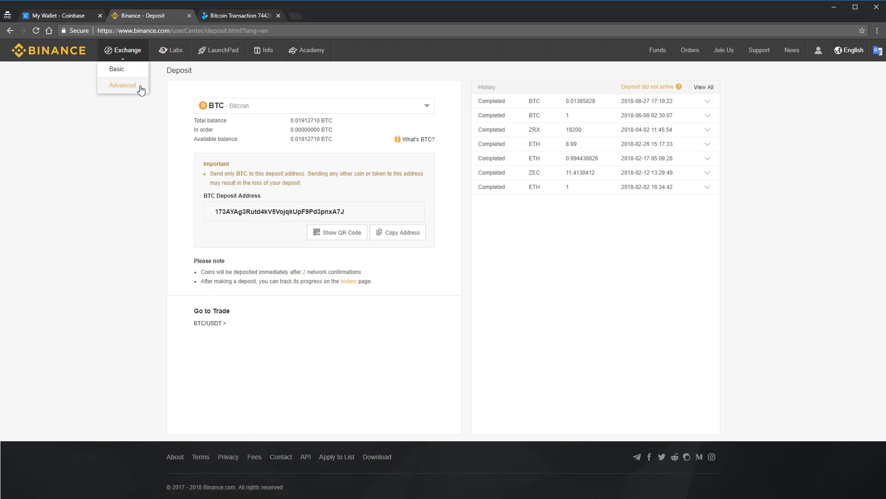
left_click(115, 69)
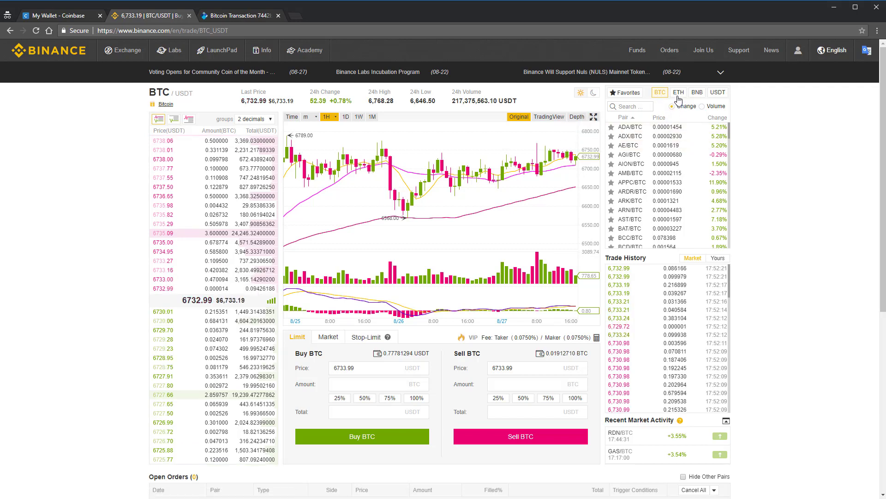
Find ADA/BTC in the BTC pair list and open its trading page
left_click(678, 95)
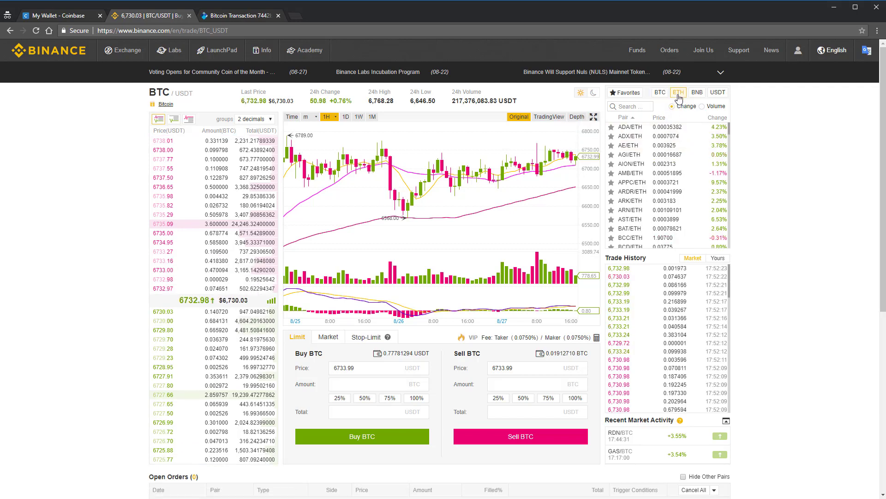
left_click(660, 94)
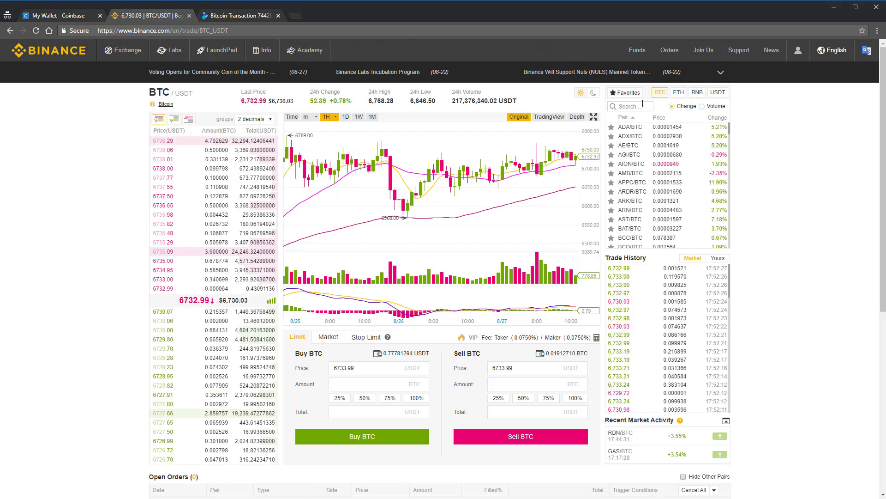
left_click(642, 106)
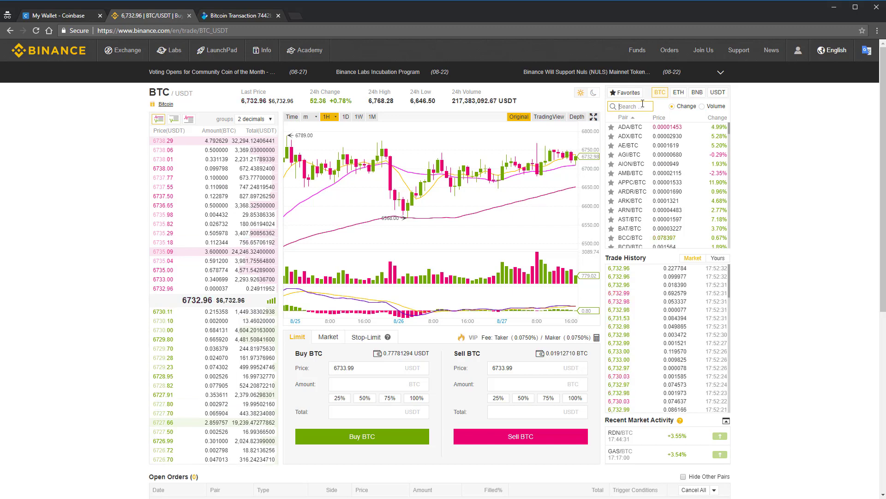
left_click(641, 128)
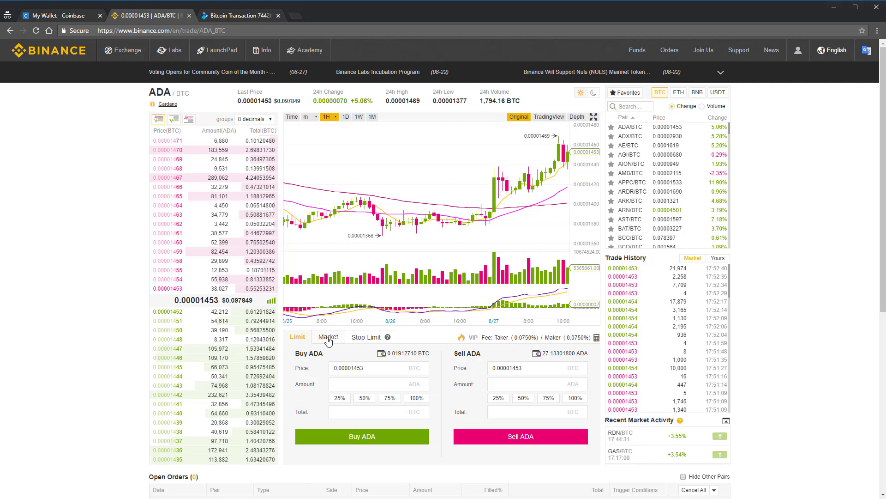
Set the Buy ADA form to a Market order for 500 ADA
left_click(328, 341)
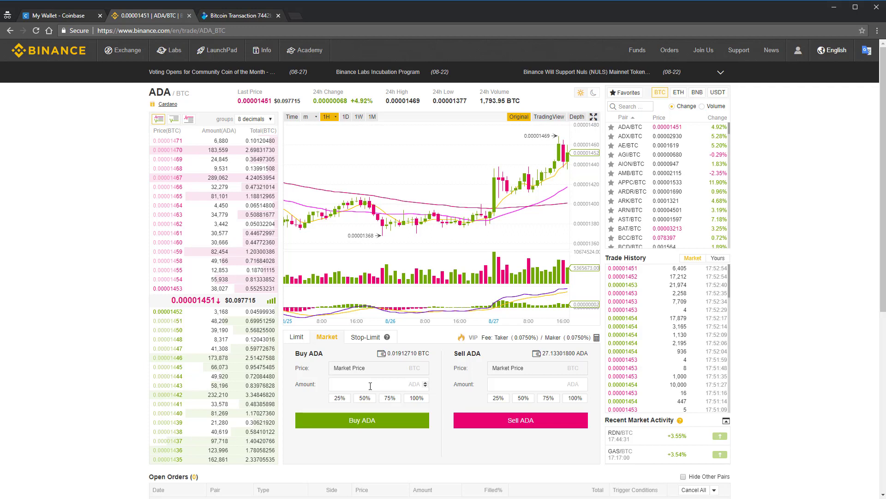
left_click(299, 339)
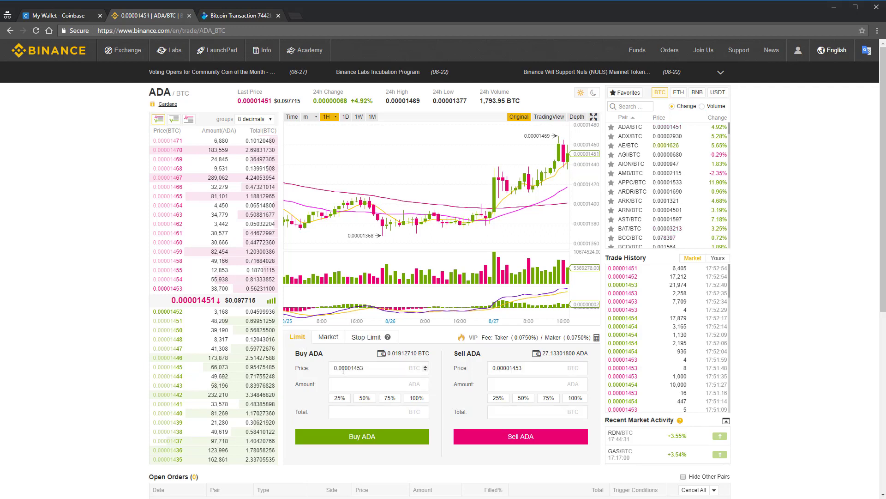
left_click(378, 368)
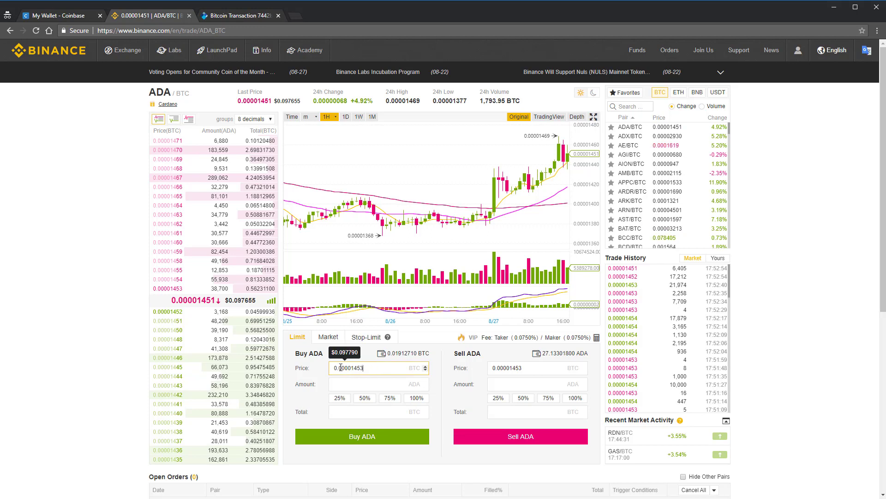
left_click(329, 337)
left_click(359, 383)
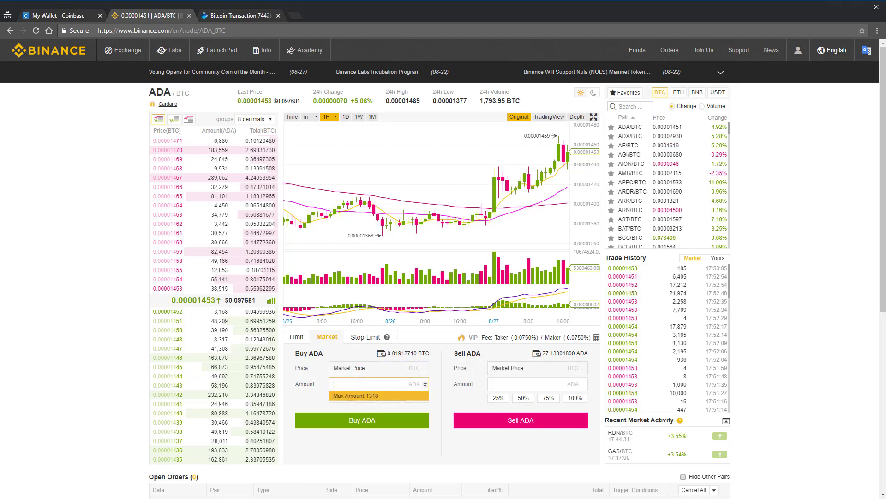
scroll(446, 415, "down", 2)
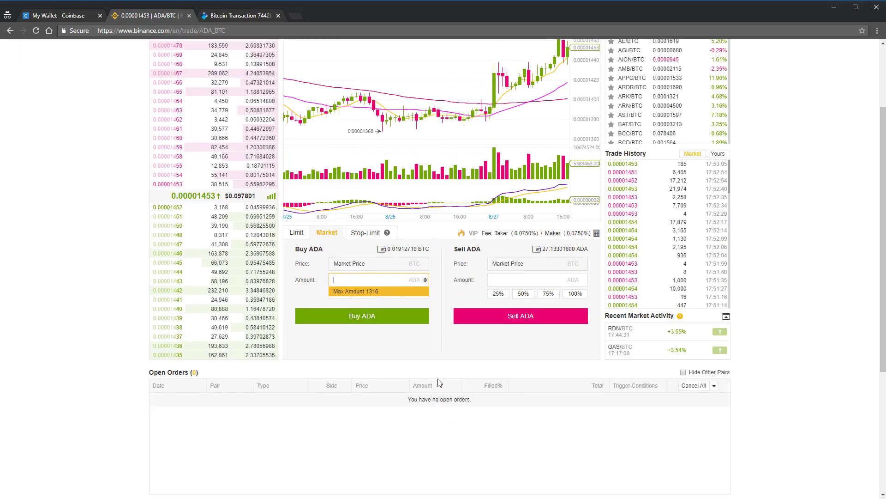
scroll(415, 360, "up", 2)
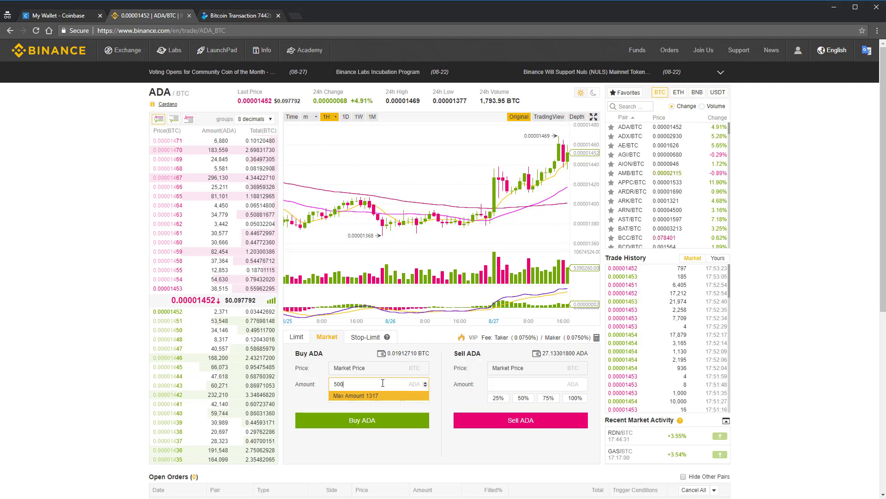
left_click(375, 421)
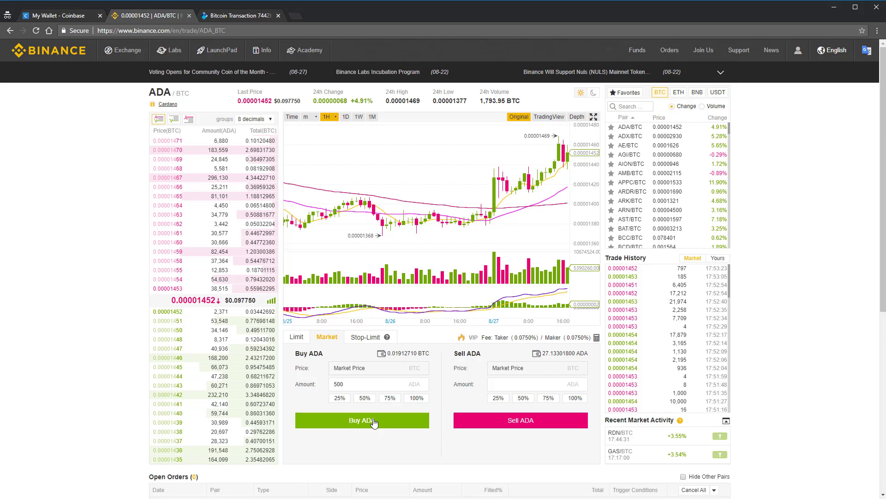
Submit the 500 ADA market buy order
left_click(374, 421)
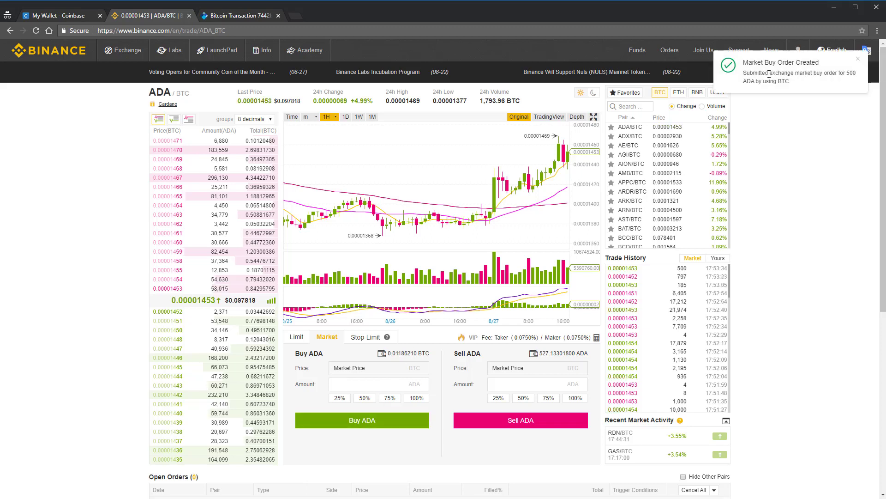
triple_click(769, 74)
left_click(769, 74)
Confirm the ADA balance reads 527.13301800 in Balances, then open Trade History
mouse_move(645, 56)
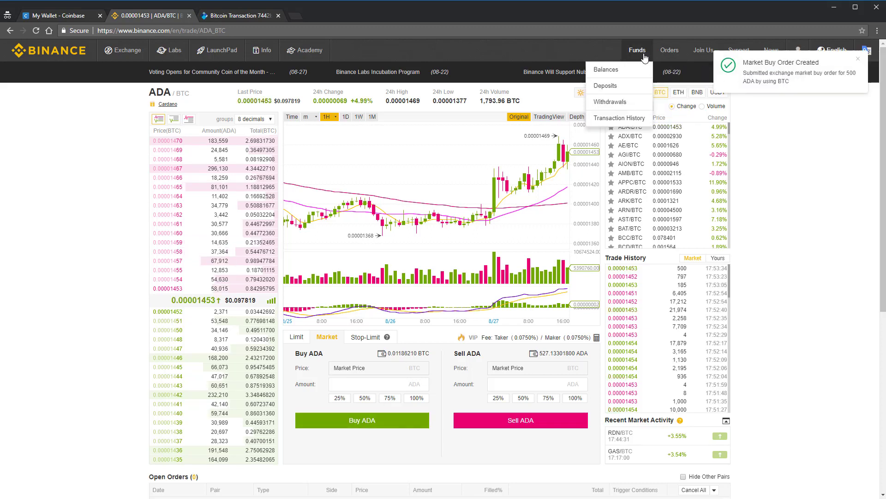
left_click(602, 70)
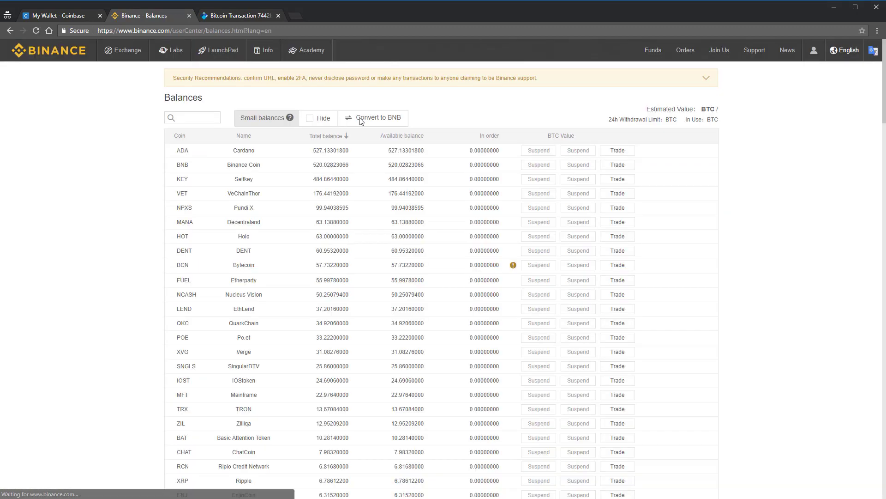
left_click(203, 117)
type("ada")
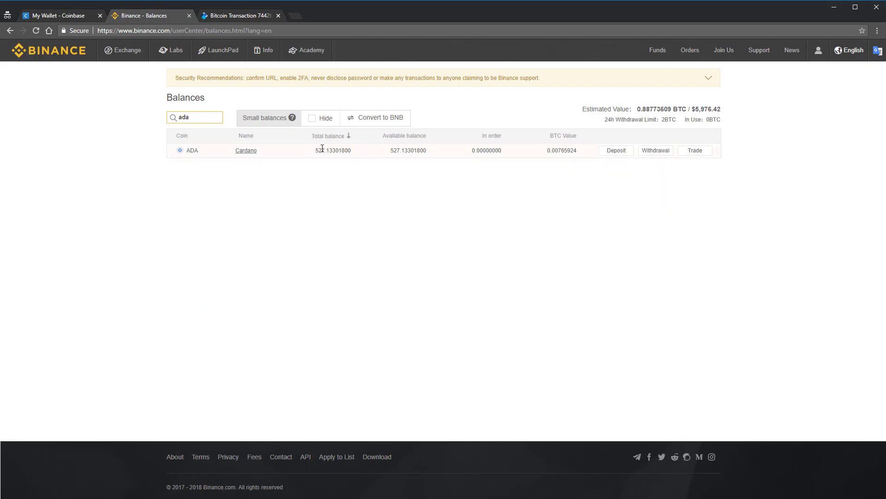
left_click_drag(318, 151, 340, 150)
left_click(316, 149)
left_click_drag(315, 150, 351, 149)
left_click(352, 150)
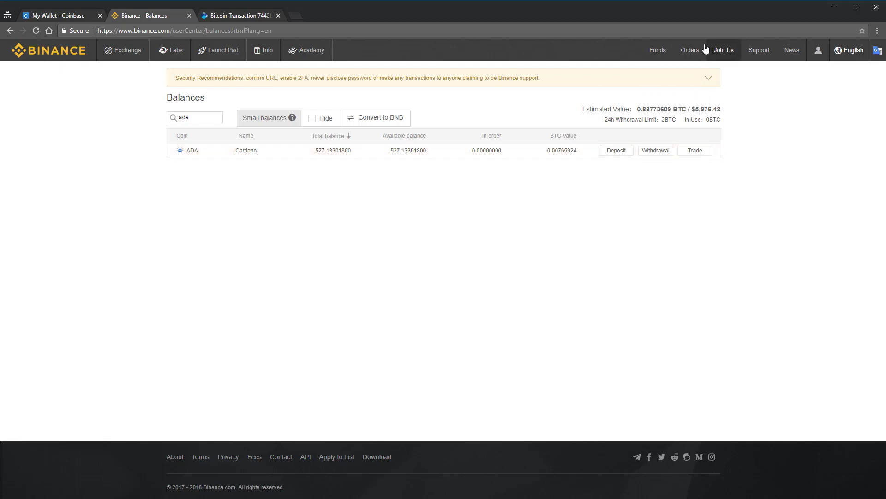
mouse_move(675, 53)
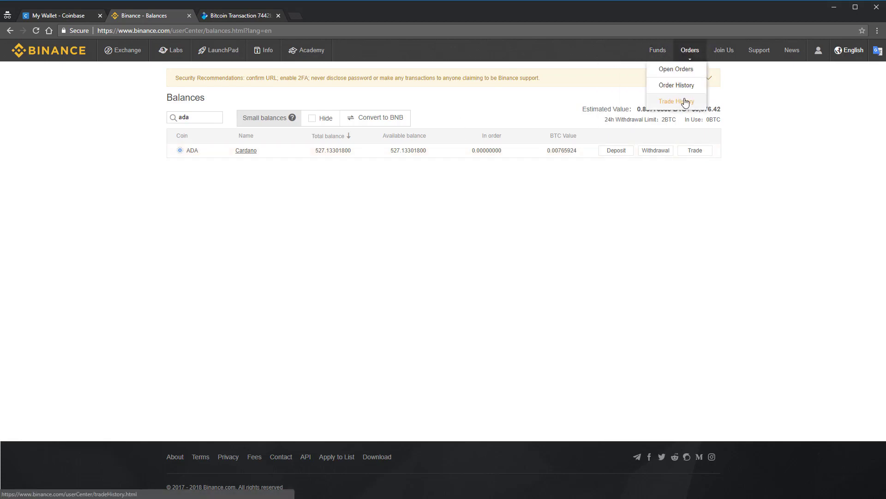
left_click(686, 103)
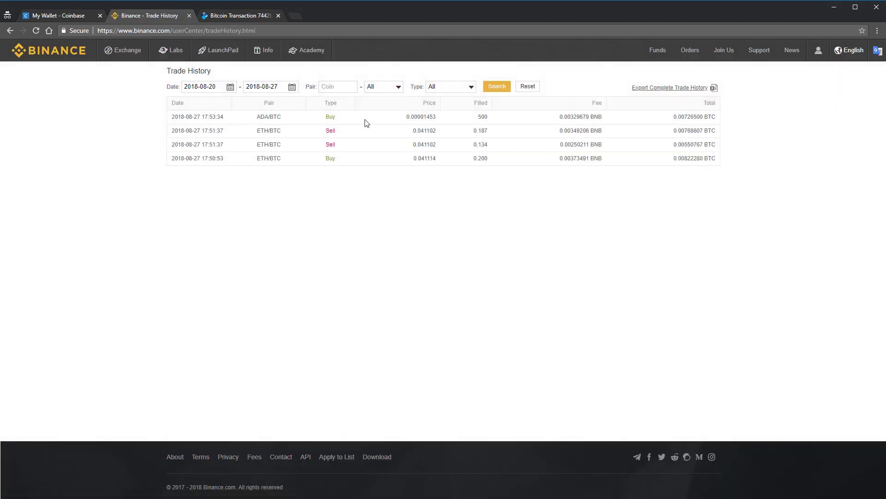
Check the ADA/BTC buy's price 0.00001453 and filled amount 500, then view UNHASHED's cryptocurrency price table
double_click(416, 117)
left_click(421, 117)
double_click(483, 116)
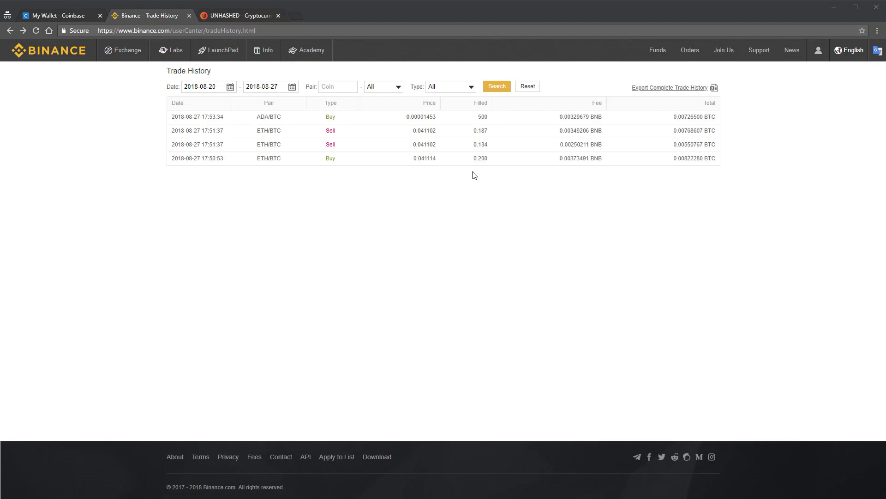
left_click(239, 16)
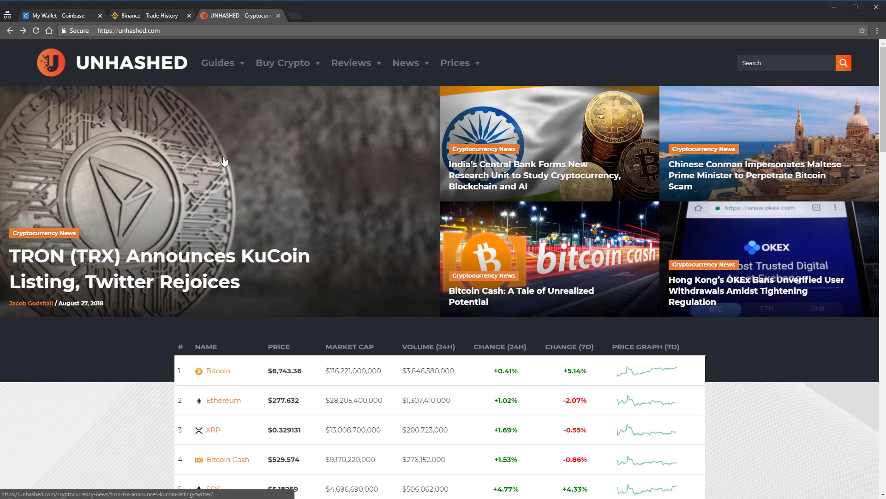
scroll(427, 181, "down", 5)
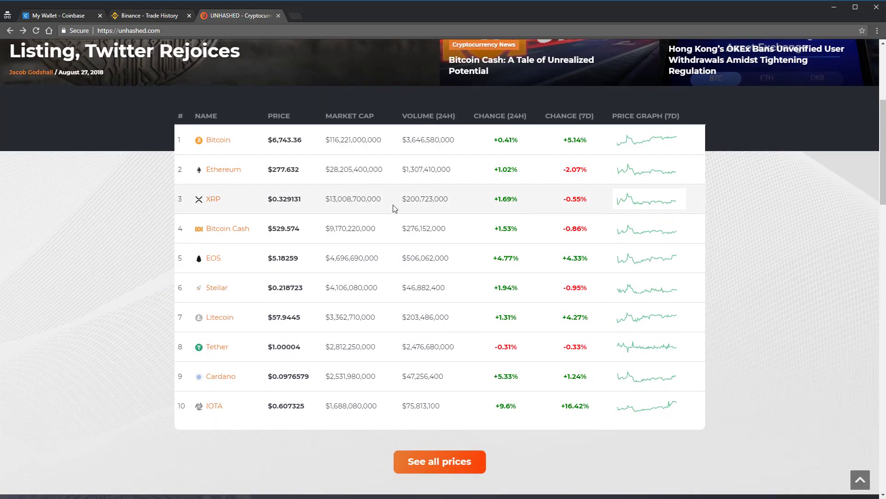